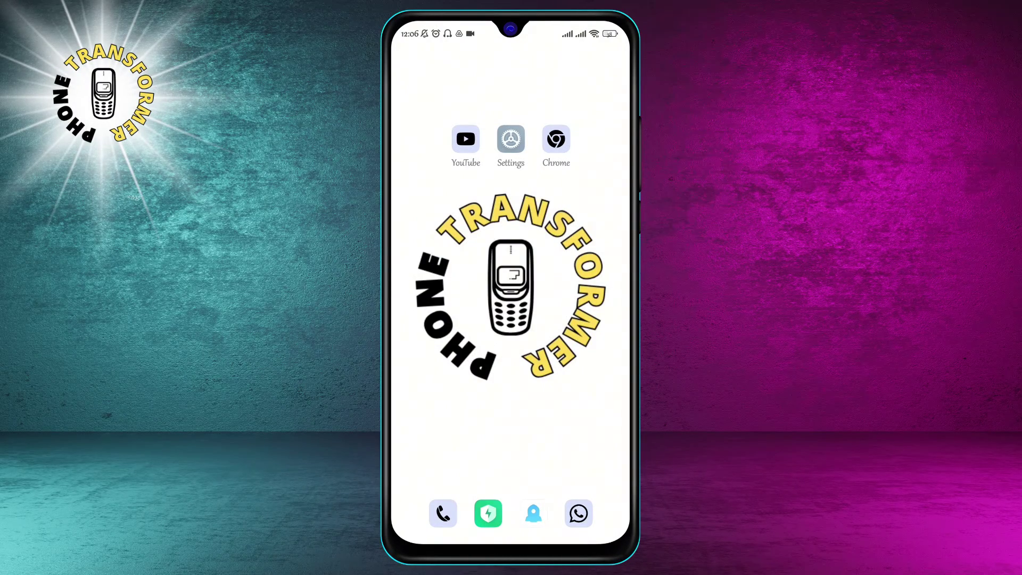
pyautogui.moveTo(512, 448); pyautogui.dragTo(511, 200)
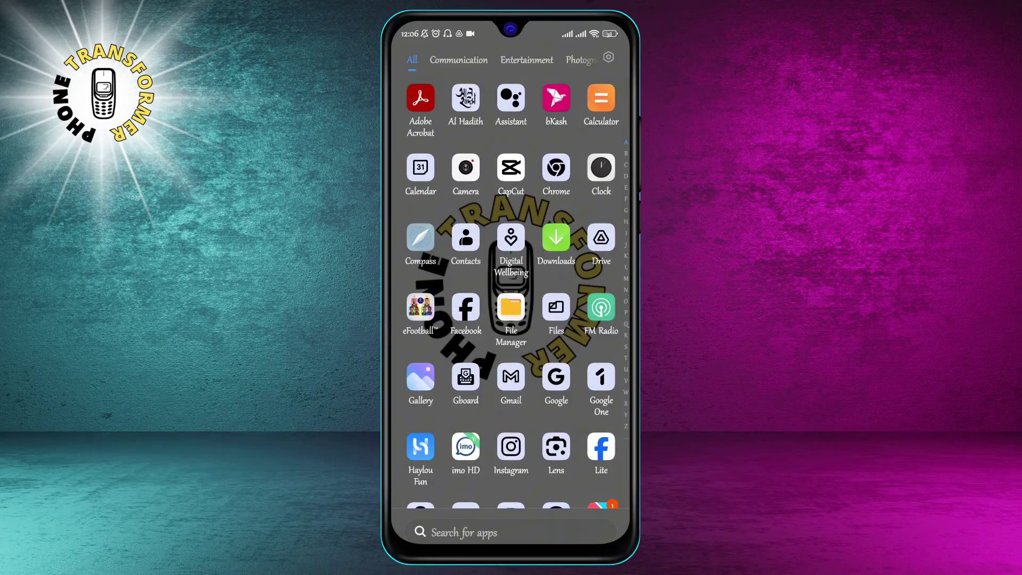
pyautogui.scroll(-3, 511, 287)
pyautogui.scroll(-3, 511, 287)
pyautogui.scroll(-2, 511, 287)
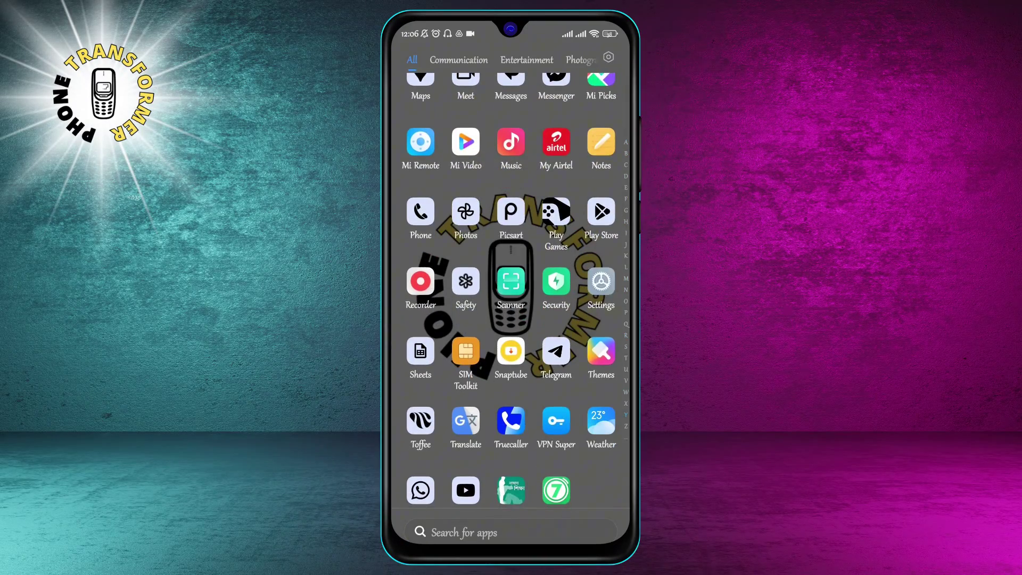
# Step: Launch Settings from the home screen's app drawer
pyautogui.click(602, 288)
pyautogui.scroll(5, 511, 295)
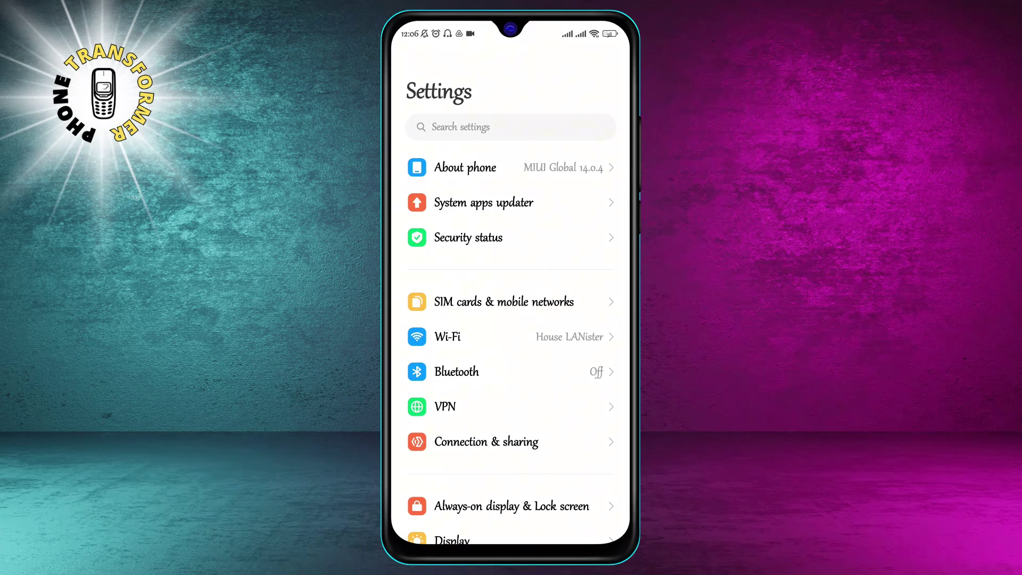
pyautogui.scroll(-2, 512, 333)
pyautogui.scroll(-2, 512, 333)
pyautogui.scroll(-2, 511, 334)
pyautogui.scroll(-1, 512, 333)
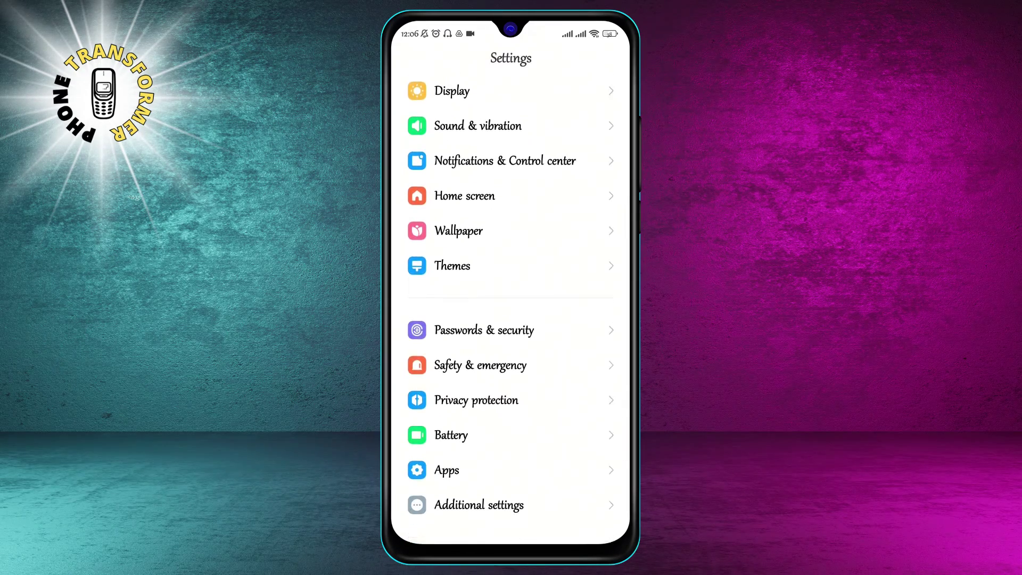
pyautogui.scroll(-1, 511, 295)
# Step: Go to Apps, then the Manage apps list of installed apps
pyautogui.click(479, 434)
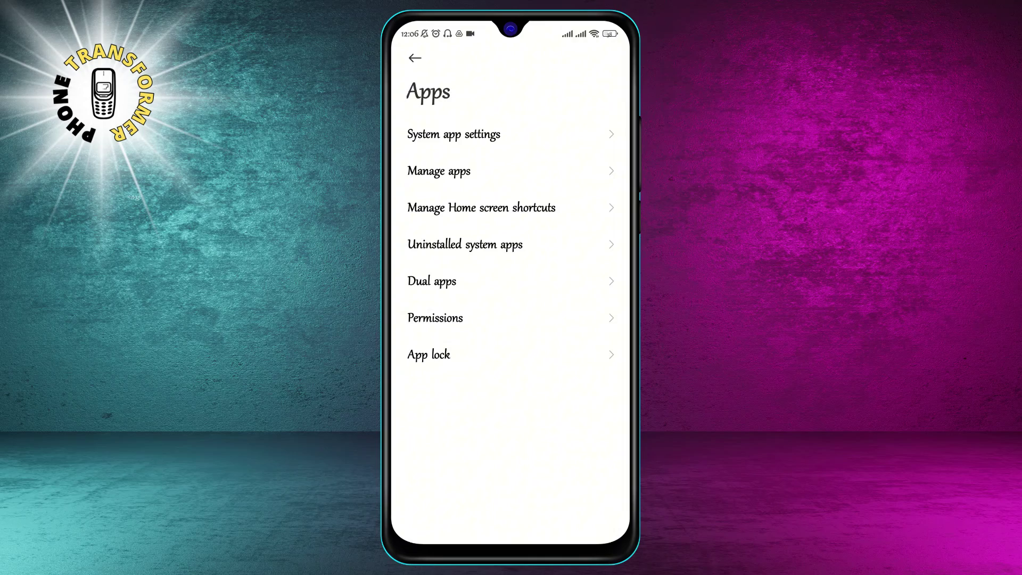
pyautogui.click(480, 171)
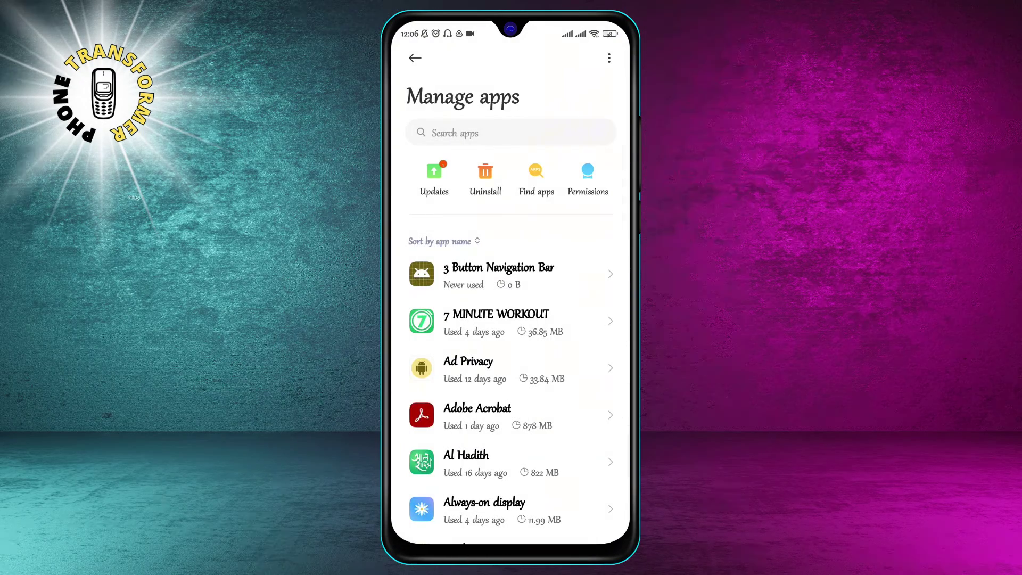
# Step: Hide system apps, search 'fac', and open Facebook's App info page
pyautogui.click(610, 58)
pyautogui.click(555, 69)
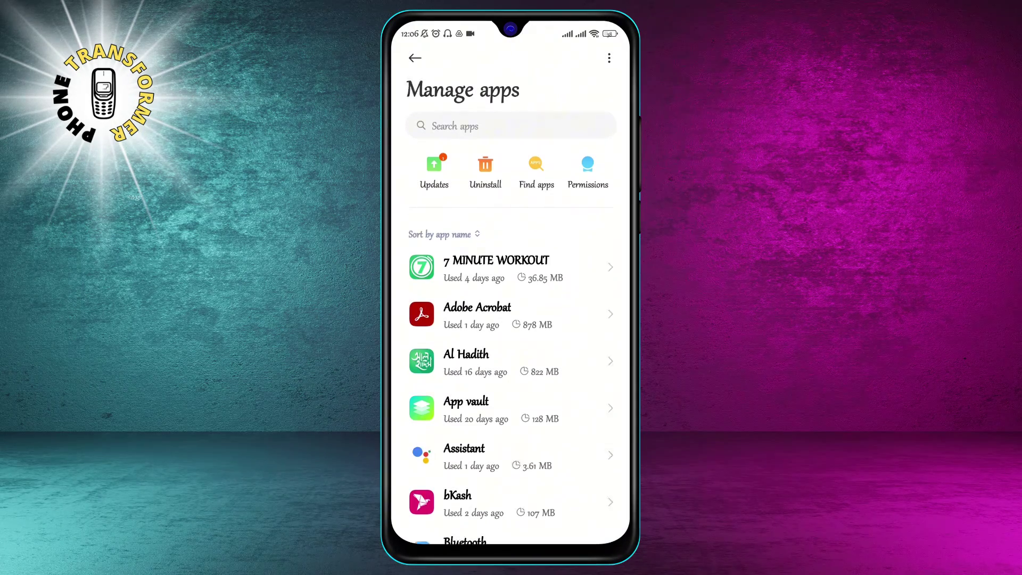
pyautogui.scroll(-10, 511, 360)
pyautogui.scroll(-5, 511, 366)
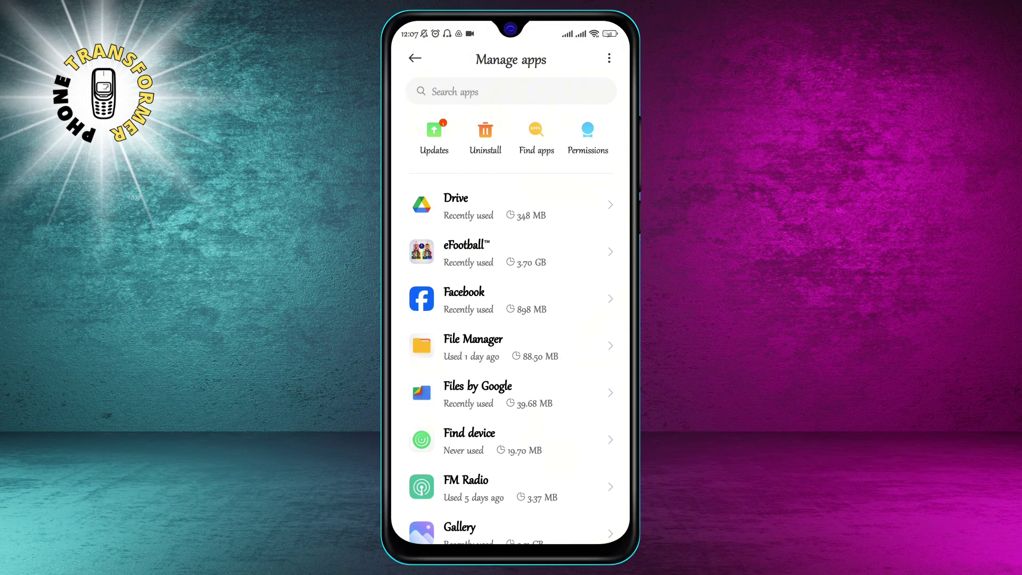
pyautogui.scroll(1, 511, 367)
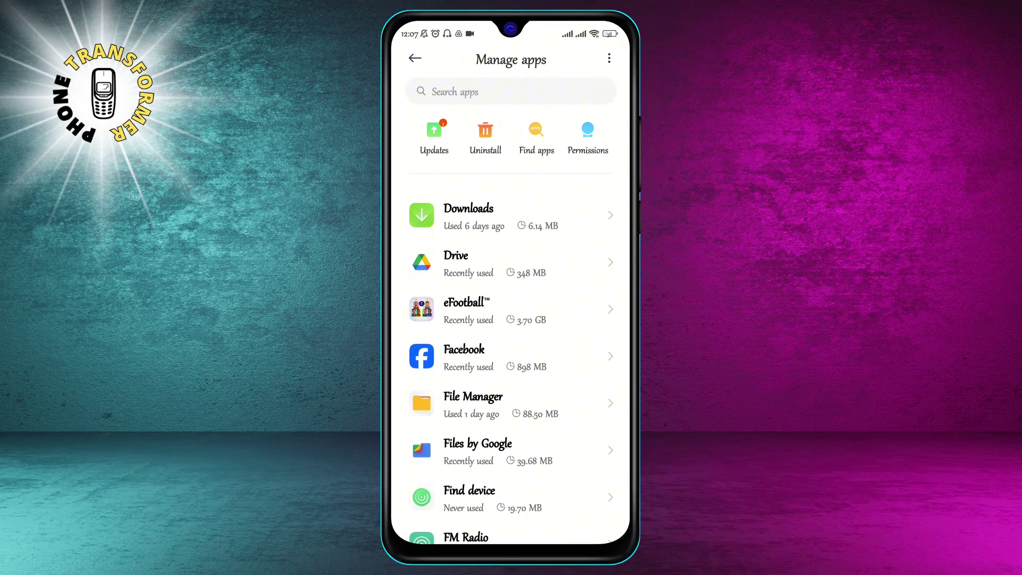
pyautogui.scroll(1, 512, 356)
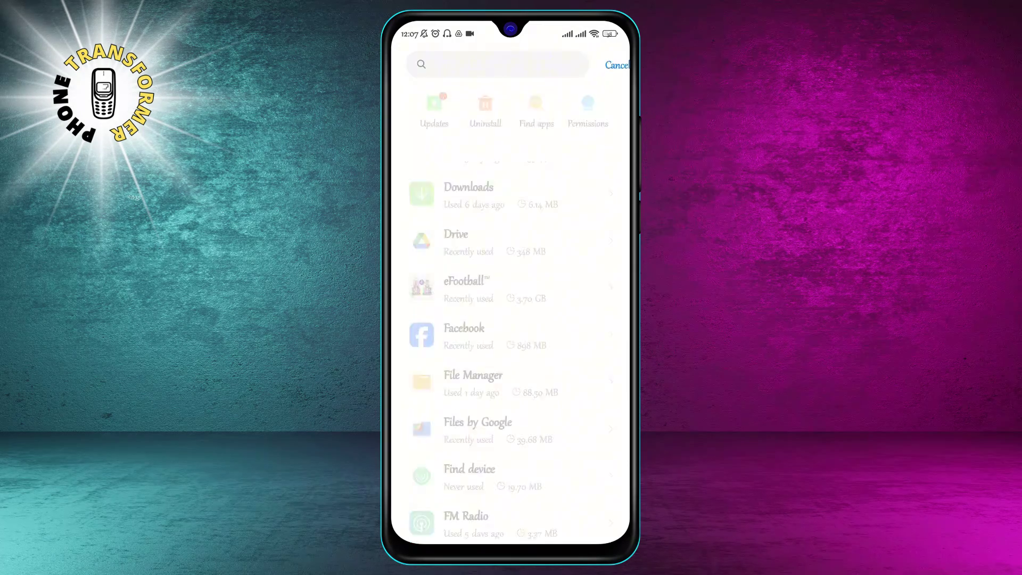
pyautogui.click(511, 92)
pyautogui.write('fac')
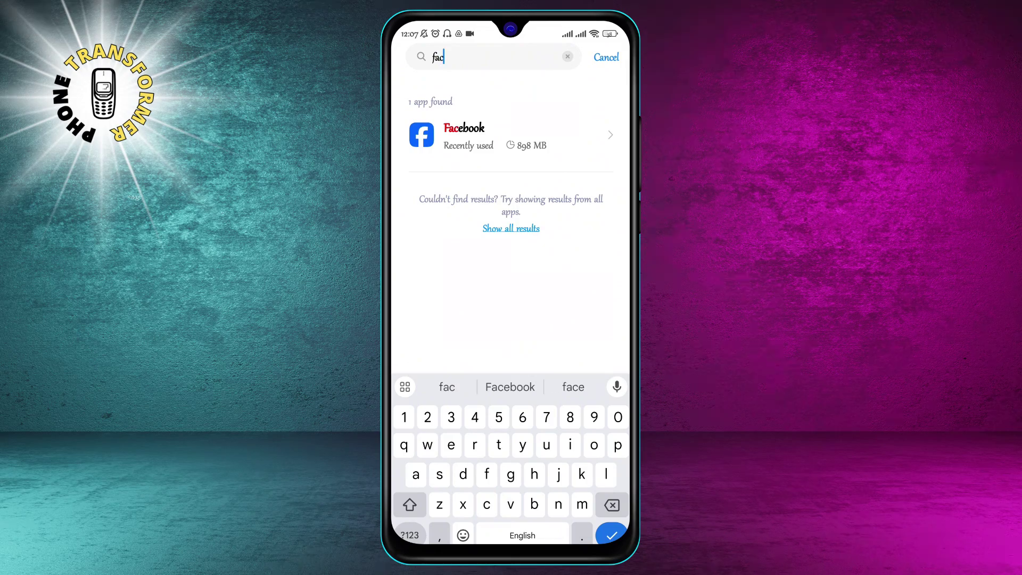
pyautogui.click(511, 136)
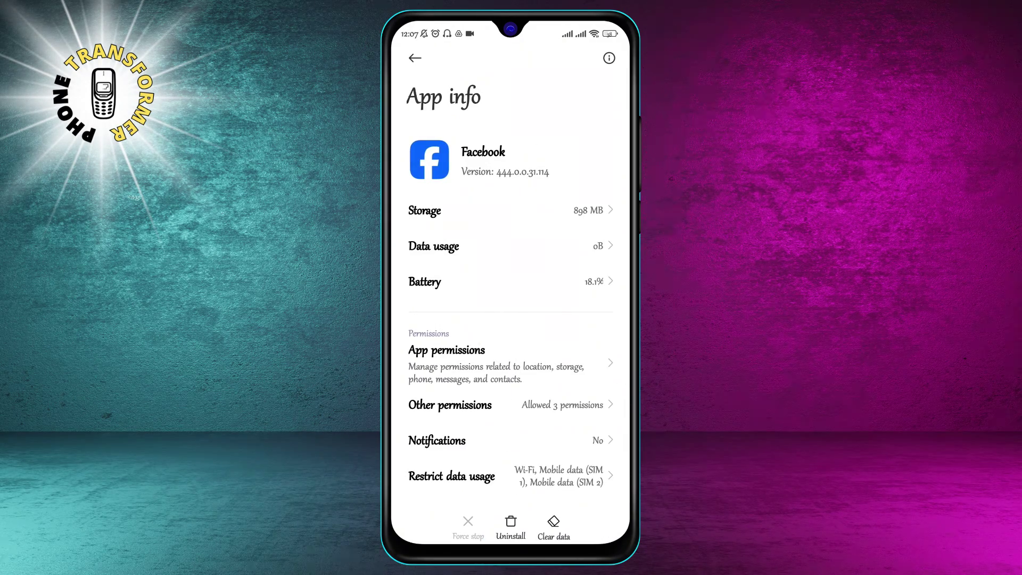
# Step: Uninstall Facebook, cancelling the first prompt and confirming OK on the second
pyautogui.click(512, 527)
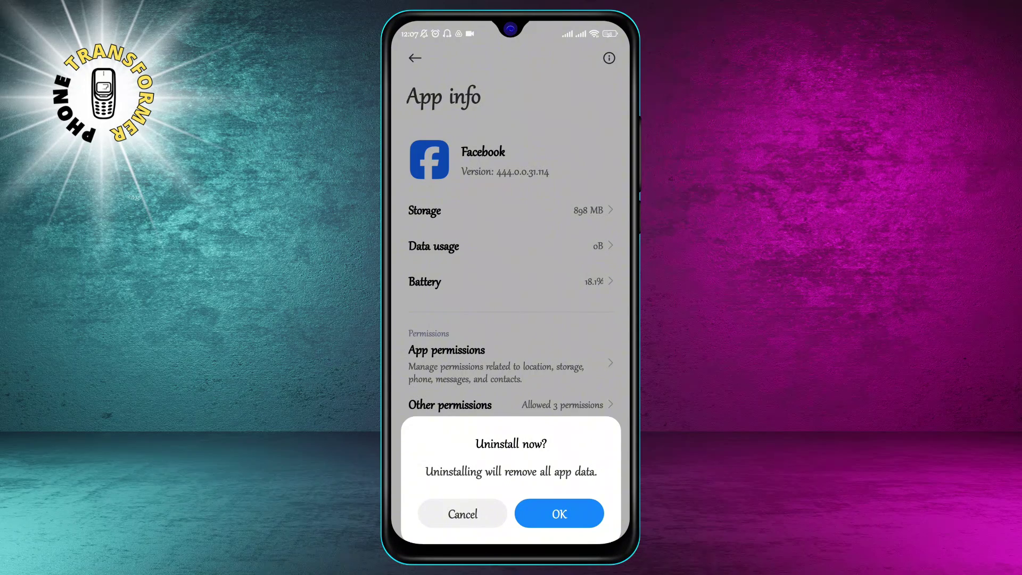
pyautogui.click(560, 513)
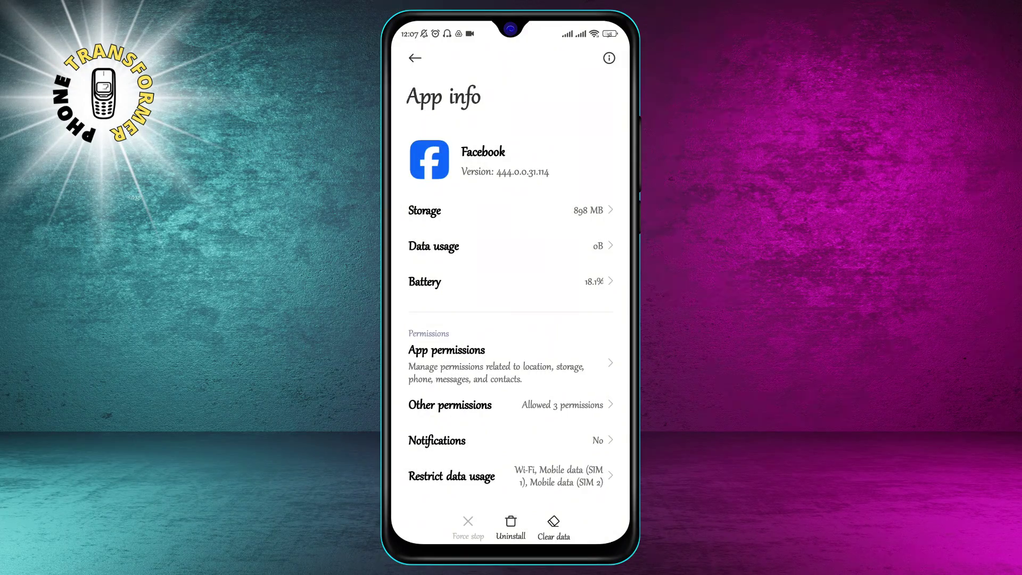
pyautogui.click(512, 528)
pyautogui.click(559, 514)
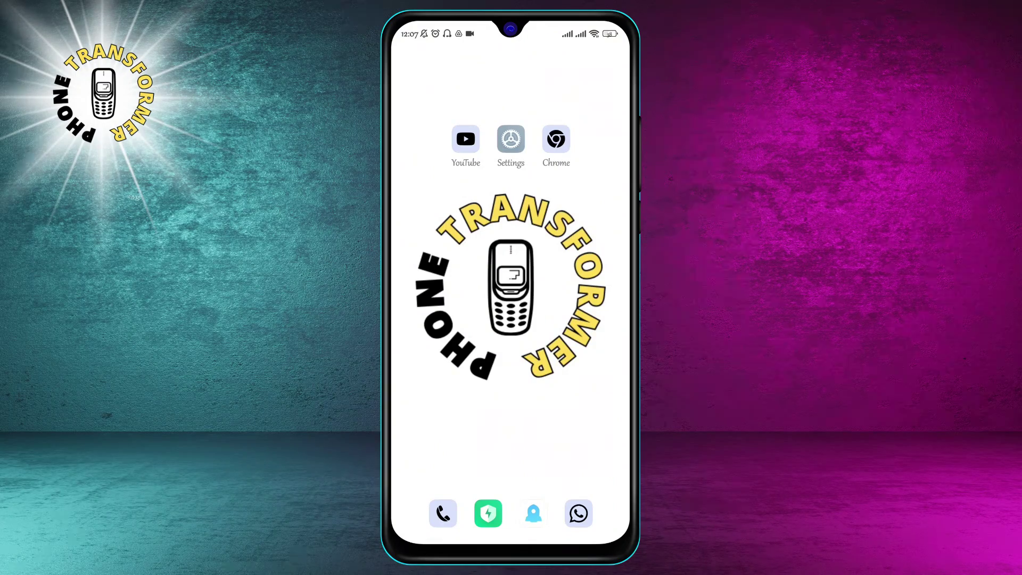
pyautogui.scroll(-5, 511, 319)
pyautogui.scroll(-10, 511, 320)
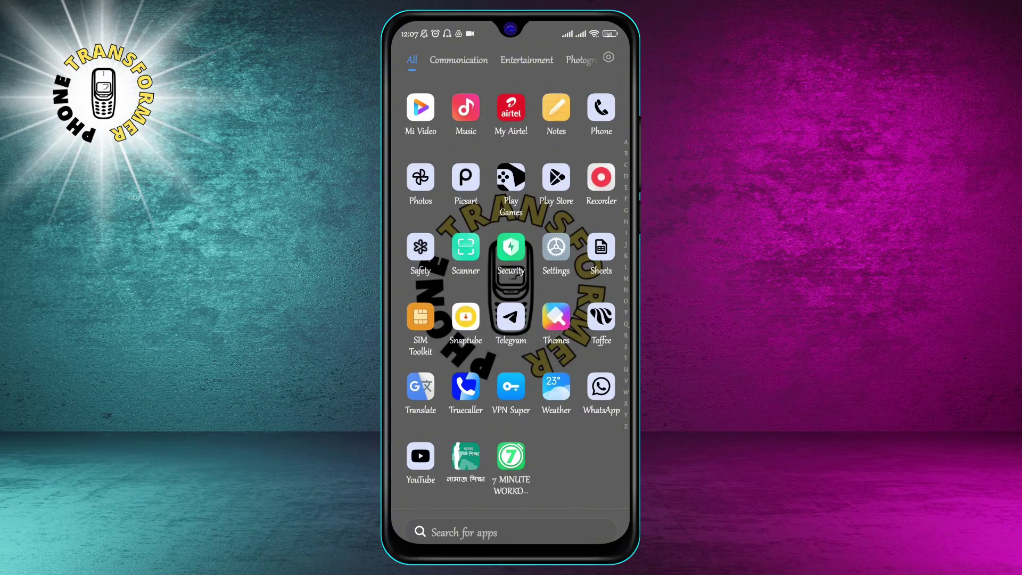